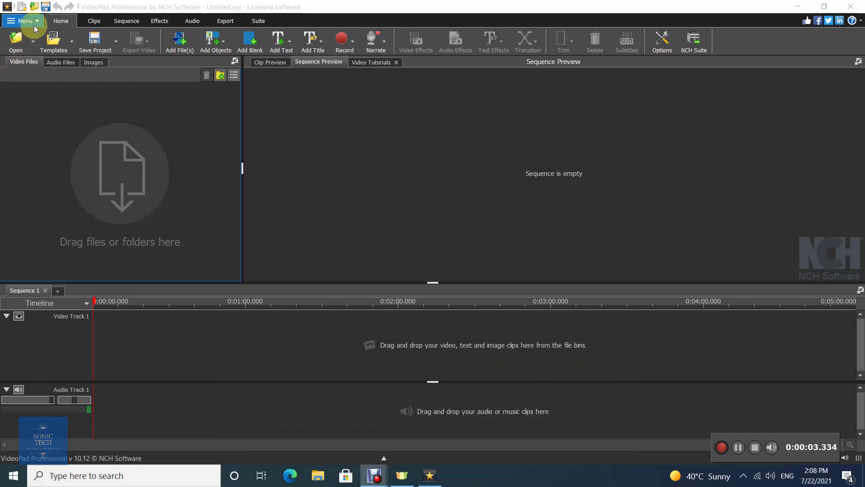
Launch the Video Maker Wizard from the Tools menu and choose the Modern Style intro template
left_click(37, 25)
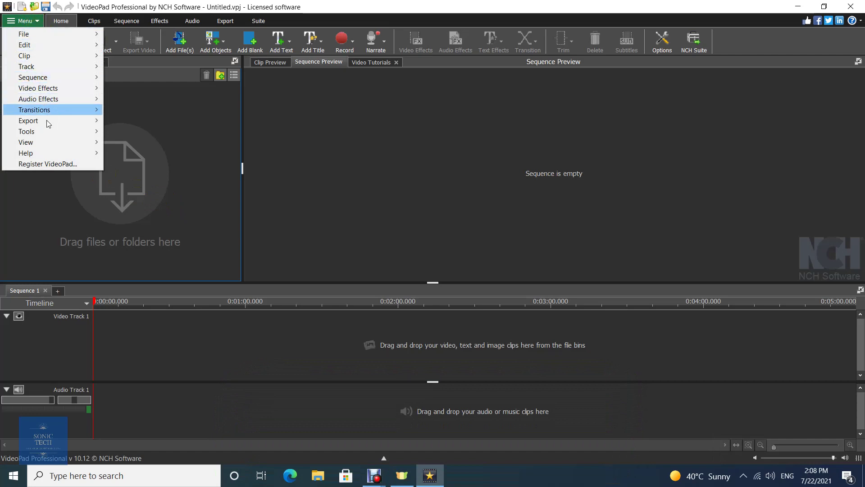
mouse_move(50, 131)
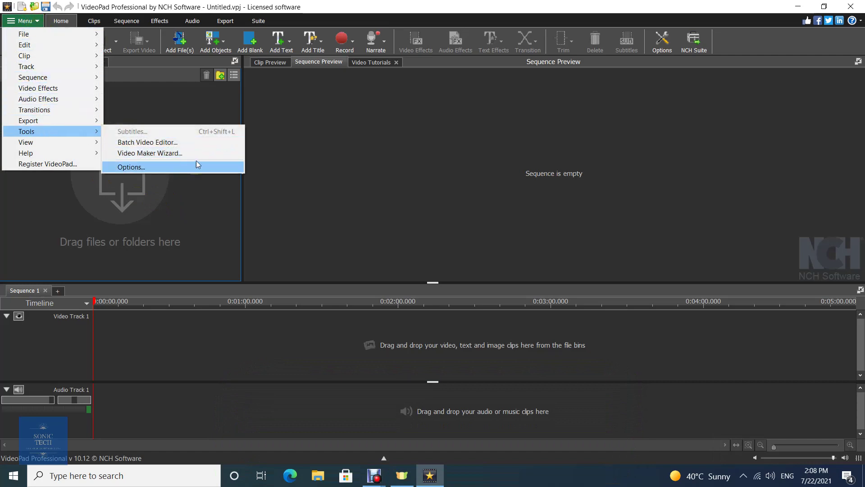
left_click(218, 154)
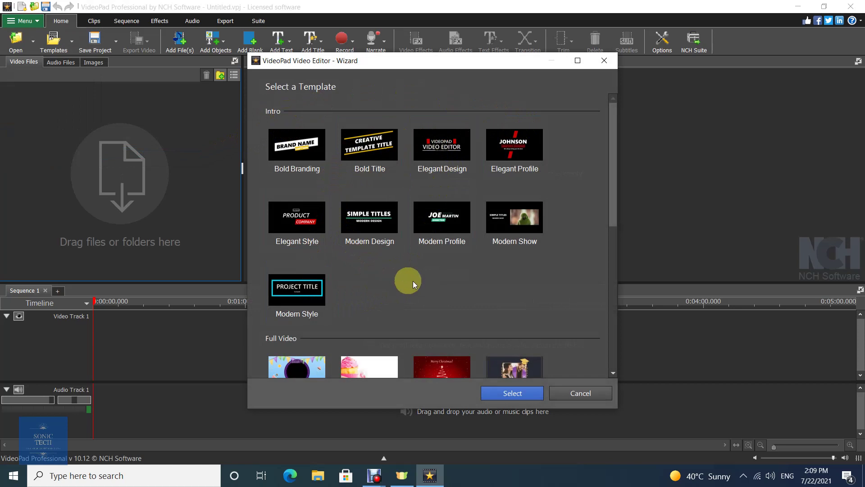
left_click(297, 288)
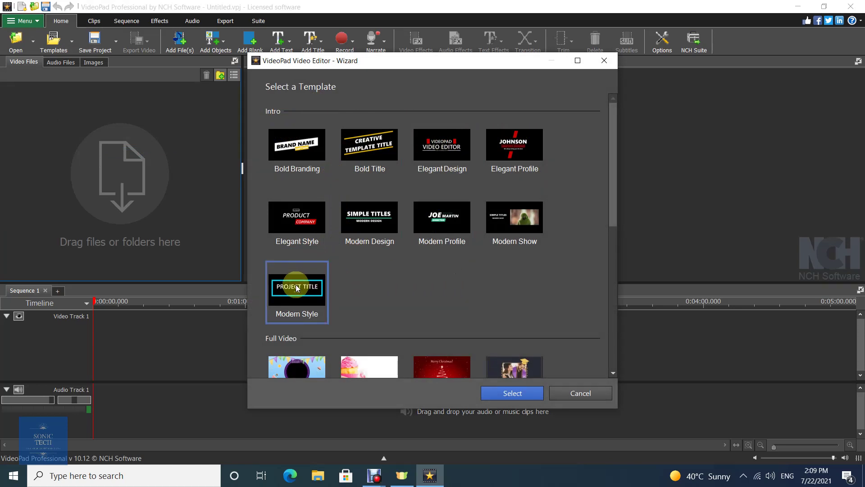
Replace the placeholders with title 'Sonic Tech' and slogan 'The Self Learners Club'
left_click(496, 392)
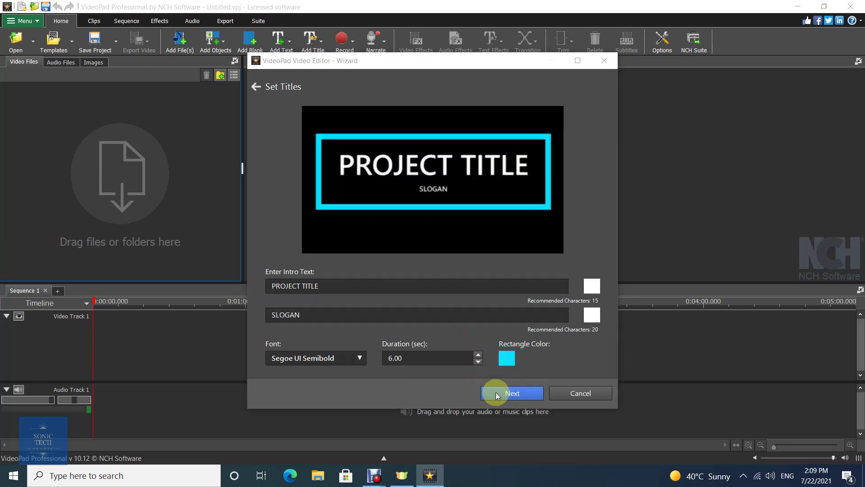
double_click(353, 283)
key("ctrl+a")
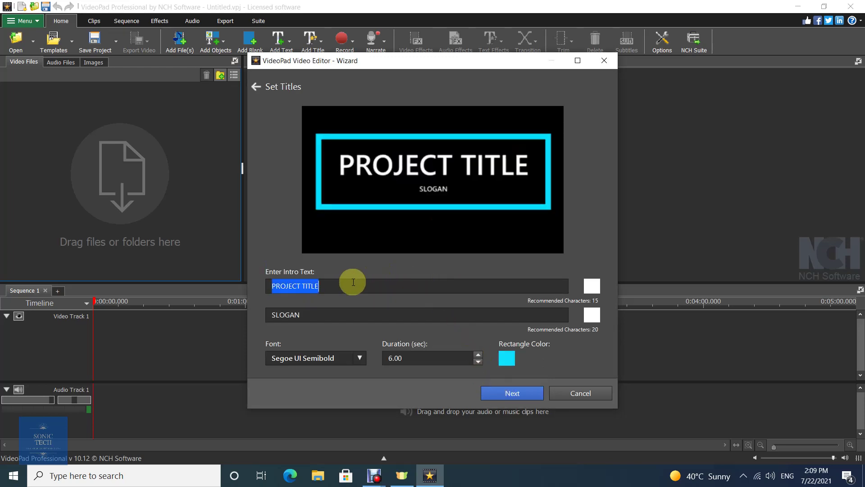
type("Son")
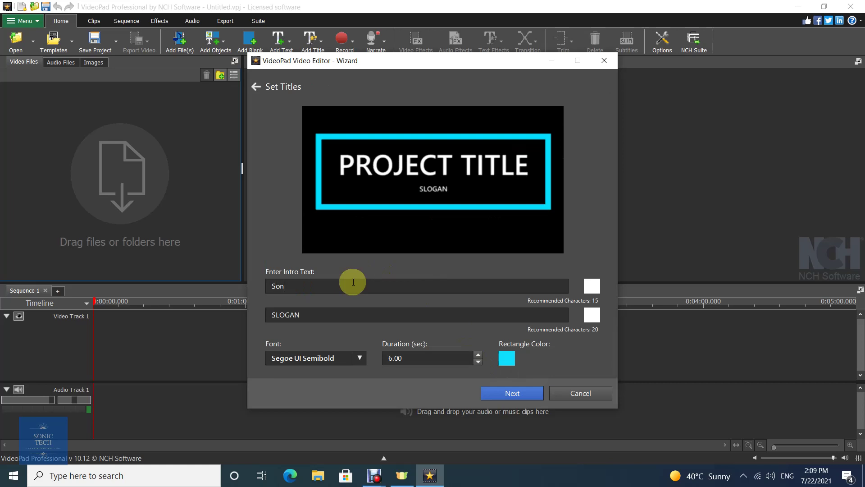
type("ic Tech")
double_click(284, 315)
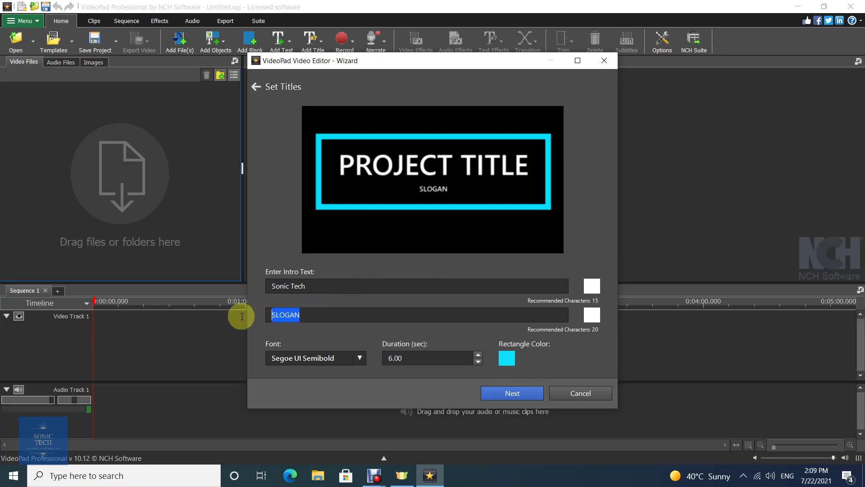
type("The")
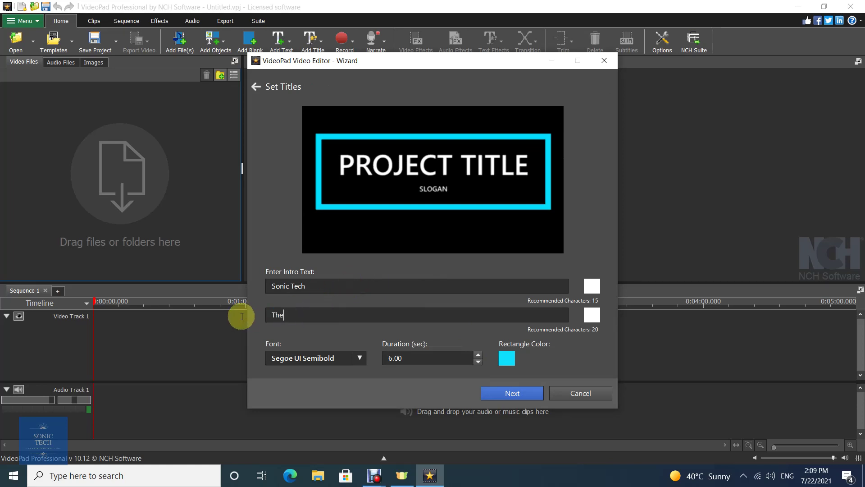
type(" Self")
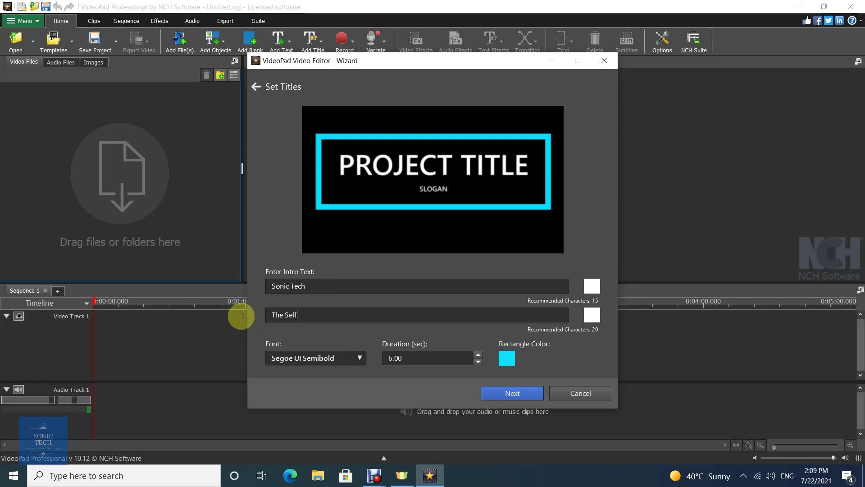
type(" Learners Club")
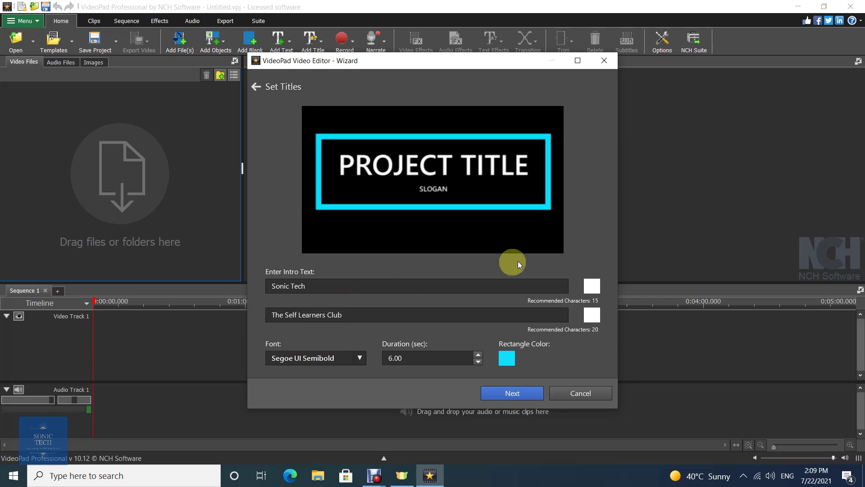
left_click(594, 286)
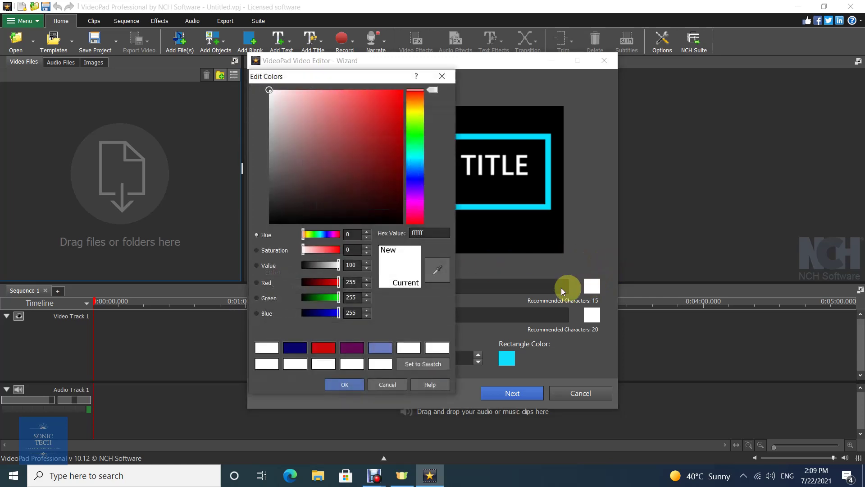
Color the Sonic Tech title dark blue and the slogan dark green
left_click(413, 180)
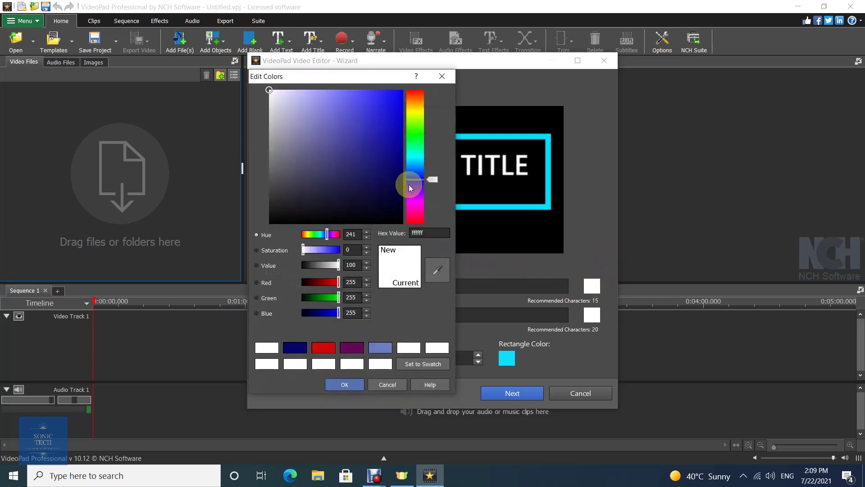
left_click(393, 152)
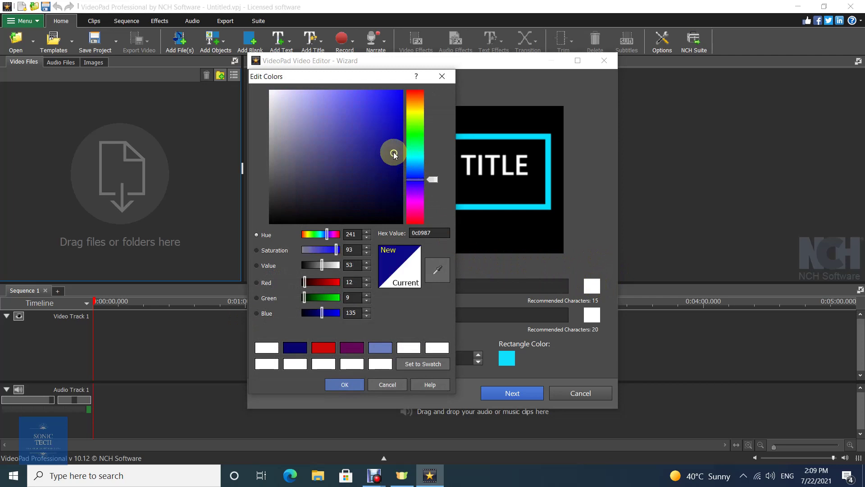
left_click(342, 383)
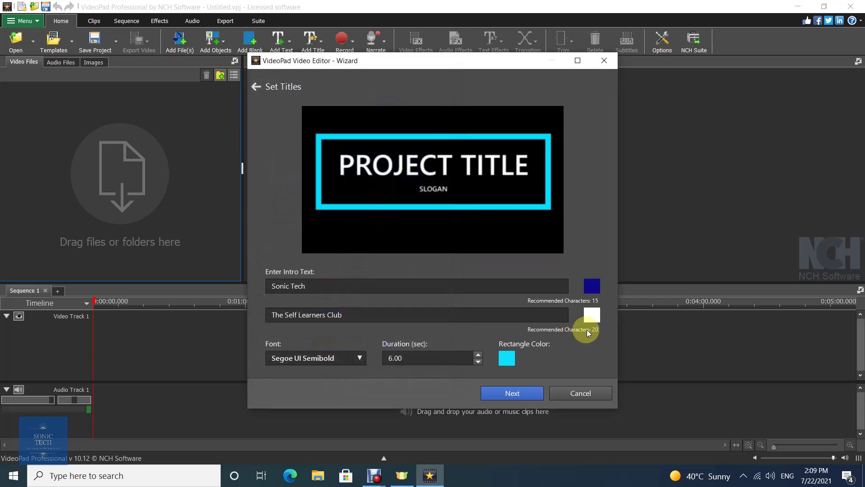
left_click(593, 315)
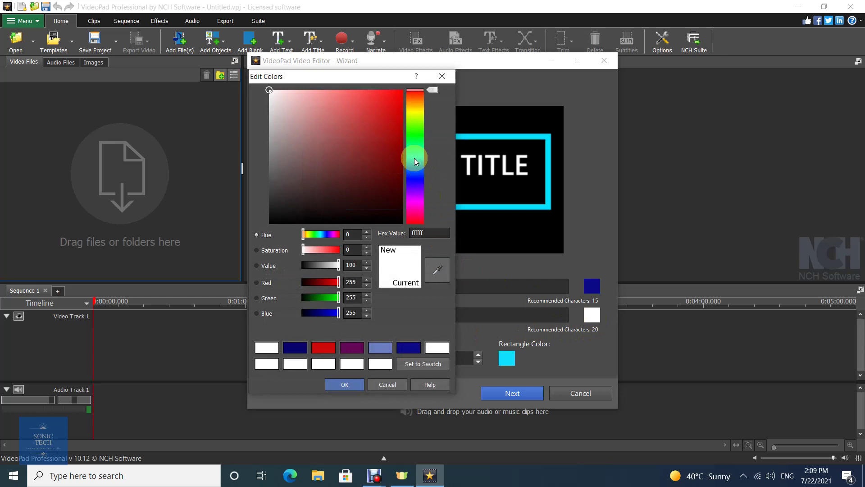
left_click(414, 134)
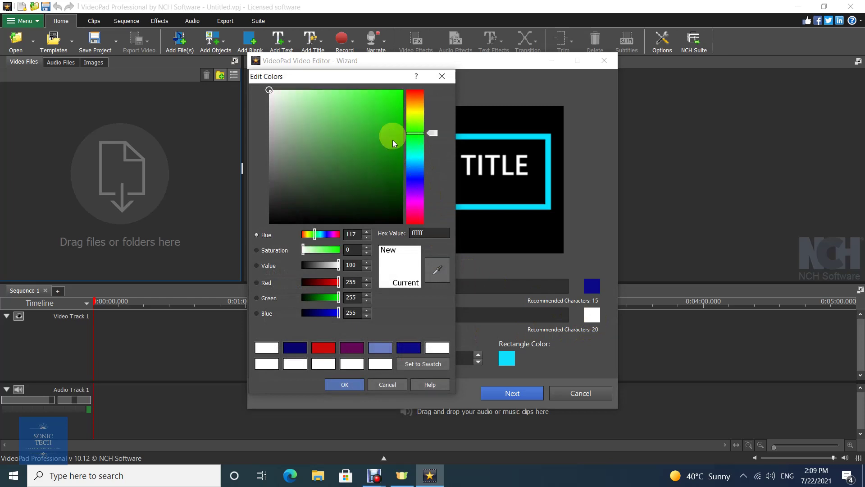
left_click(392, 161)
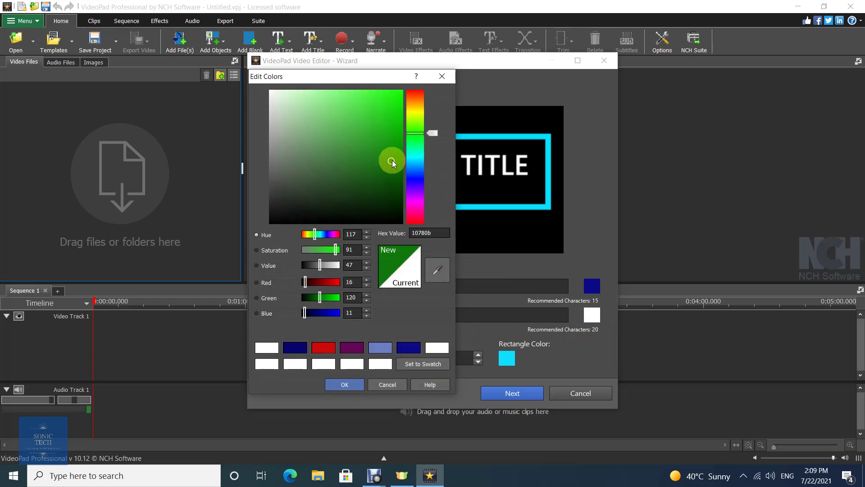
left_click(338, 384)
Change the intro's rectangle color to a dark teal
left_click(508, 361)
left_click_drag(414, 165, 414, 179)
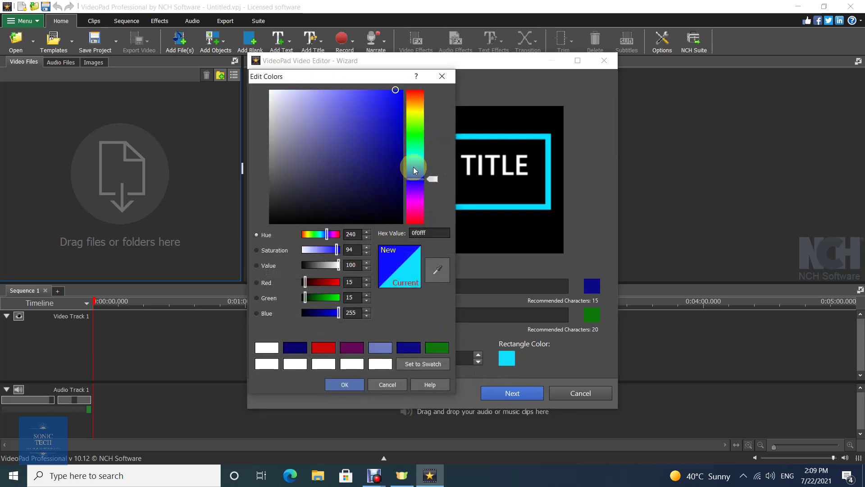
left_click(415, 152)
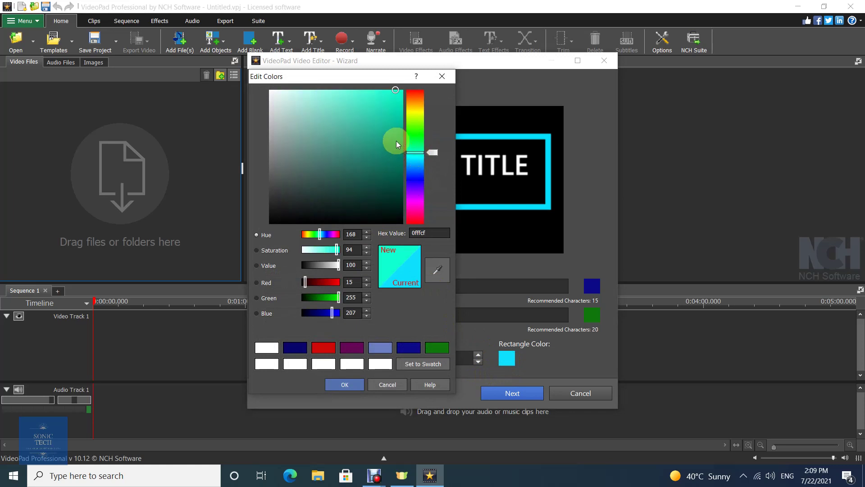
left_click(397, 142)
left_click(344, 383)
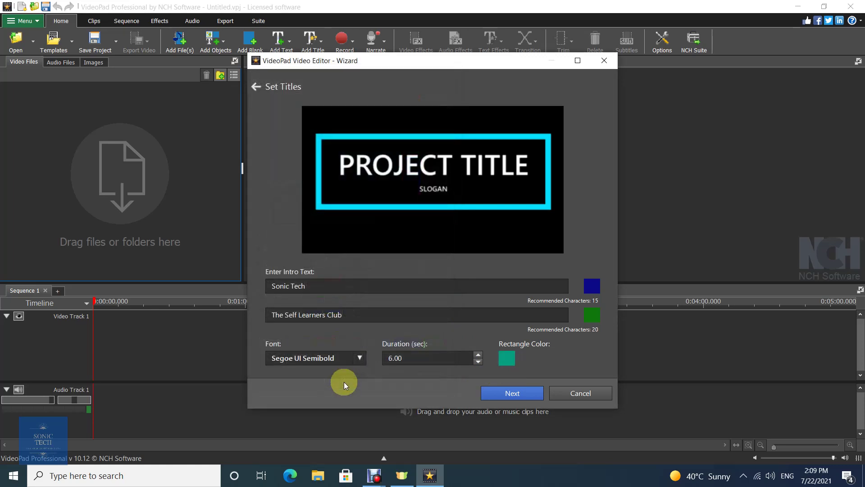
double_click(383, 363)
Set the intro duration to 12 seconds, keep the Segoe UI Semibold font, and continue to Add Music
type("12")
left_click(366, 358)
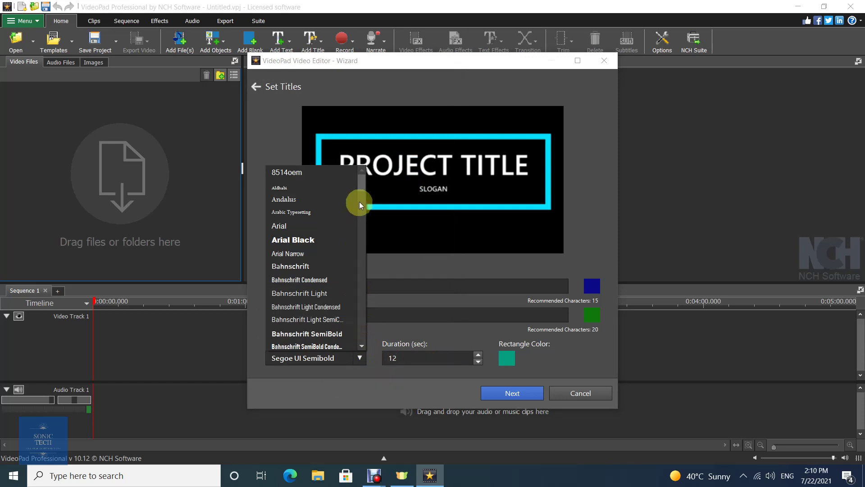
left_click_drag(362, 190, 363, 221)
left_click(410, 336)
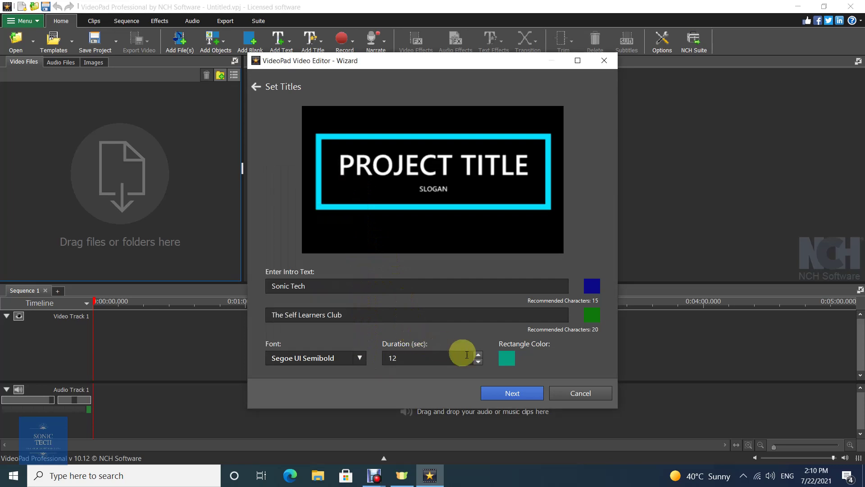
left_click(515, 395)
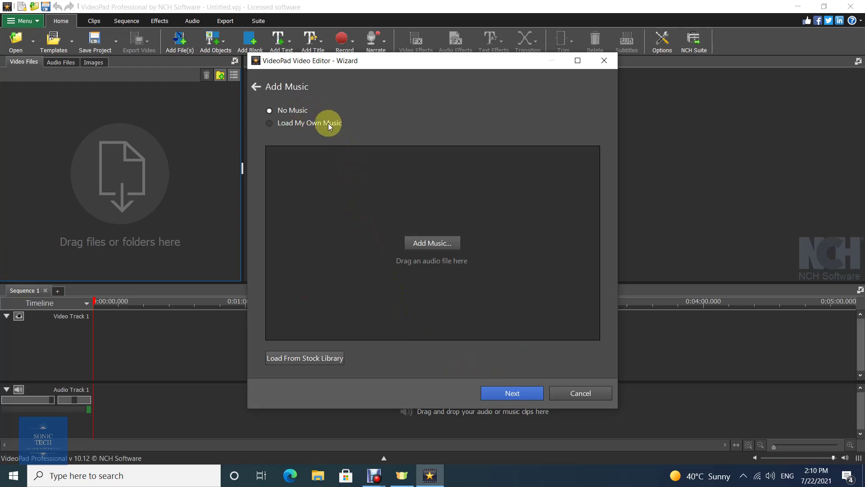
Load the 'Y2Mate.is - Adventures' track as the background music
left_click(434, 244)
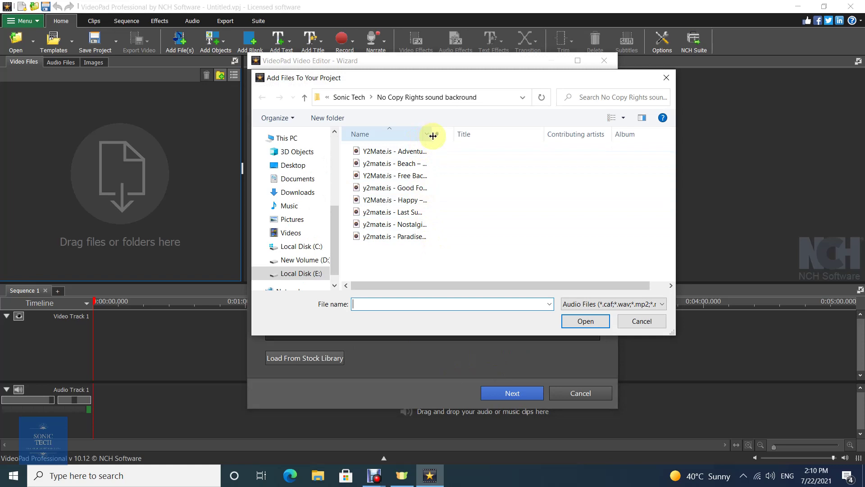
left_click_drag(433, 137, 481, 136)
left_click(418, 155)
double_click(417, 156)
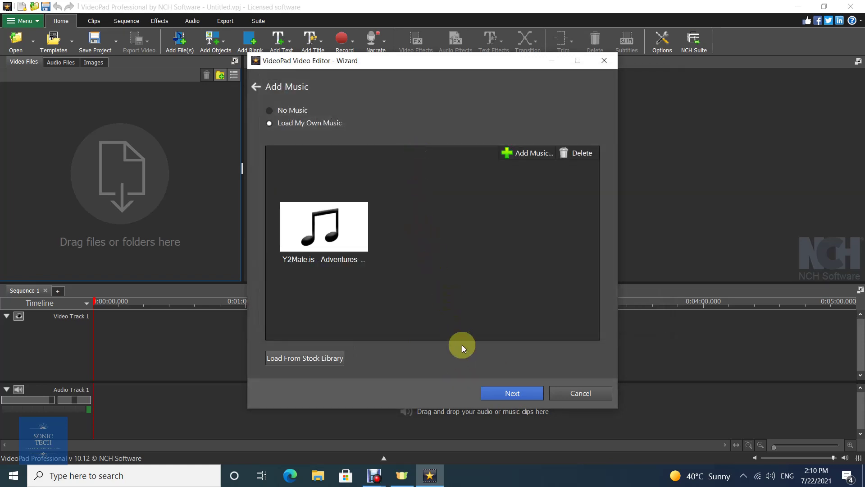
Preview the Modern Style intro with its music, then create it onto the timeline
left_click(518, 396)
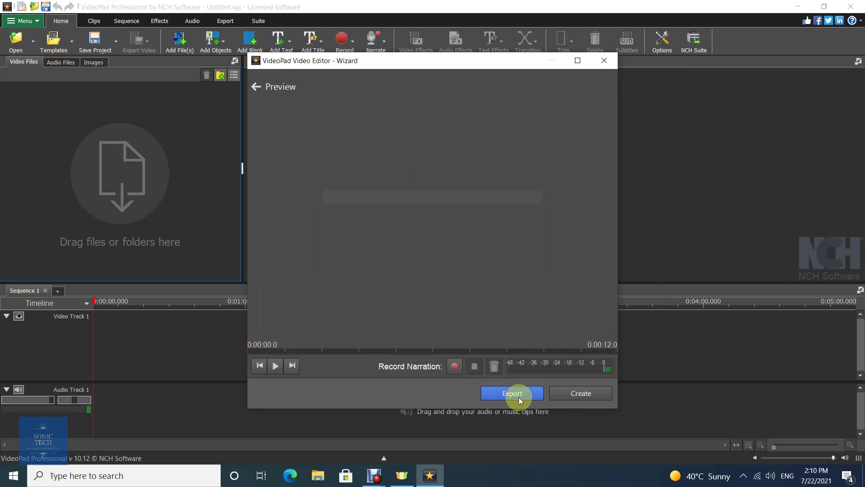
left_click(277, 372)
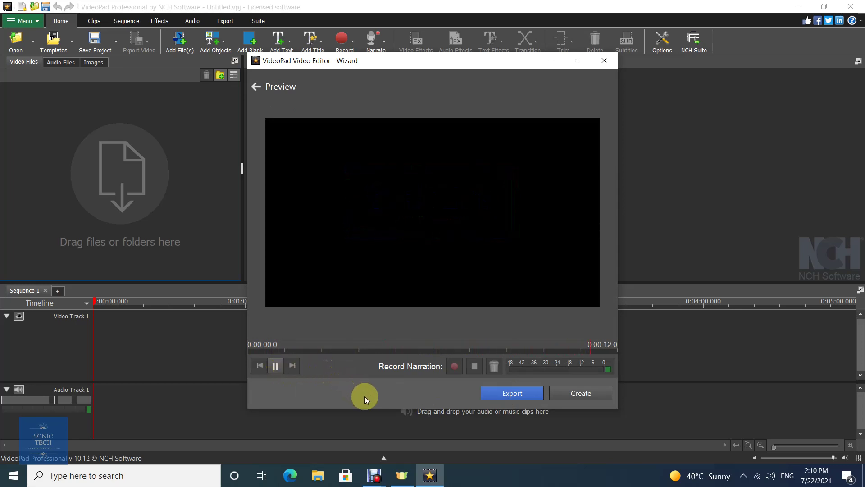
left_click(584, 394)
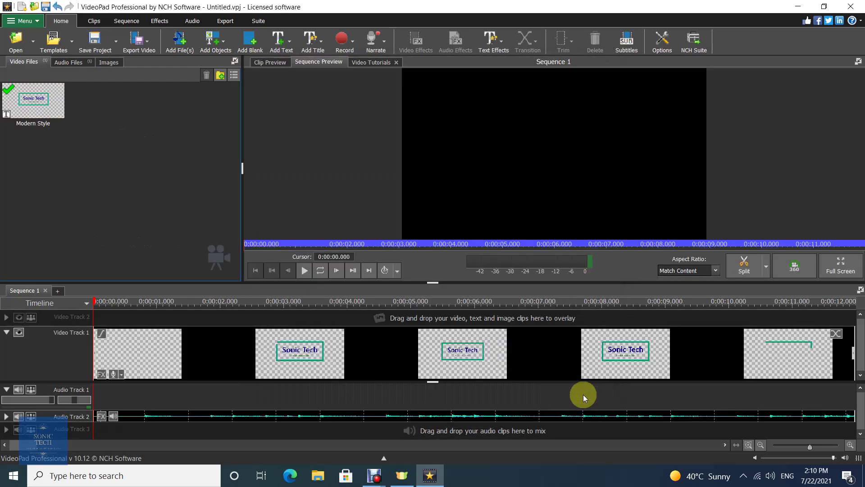
Play the 12-second sequence through and bring up the Export Video format menu
left_click(305, 270)
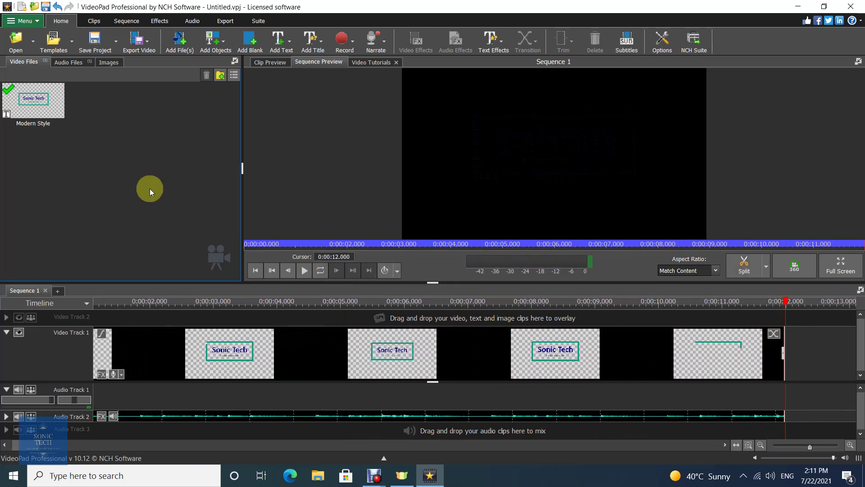
left_click(149, 51)
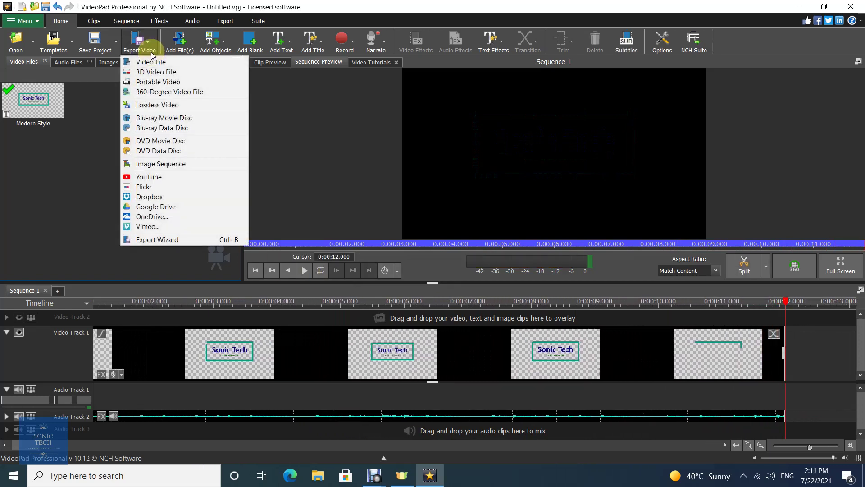
Review the Video File export settings (.mp4, 1920 x 1080) and cancel without exporting
left_click(178, 61)
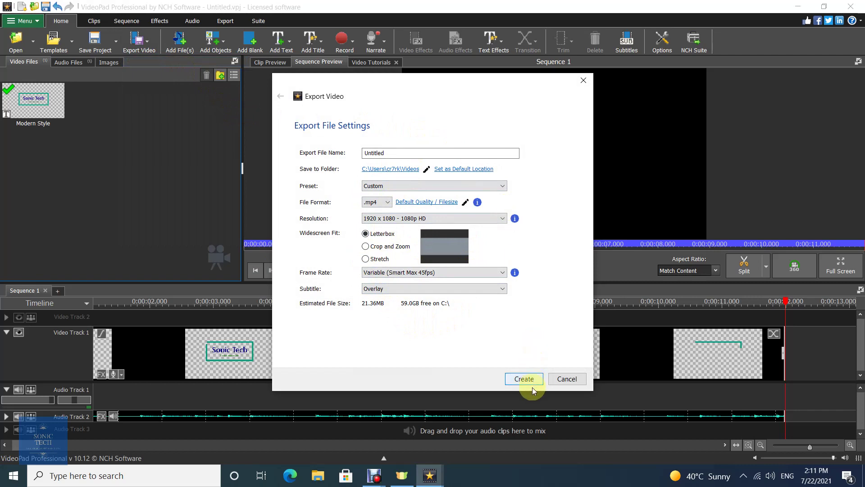
left_click(567, 379)
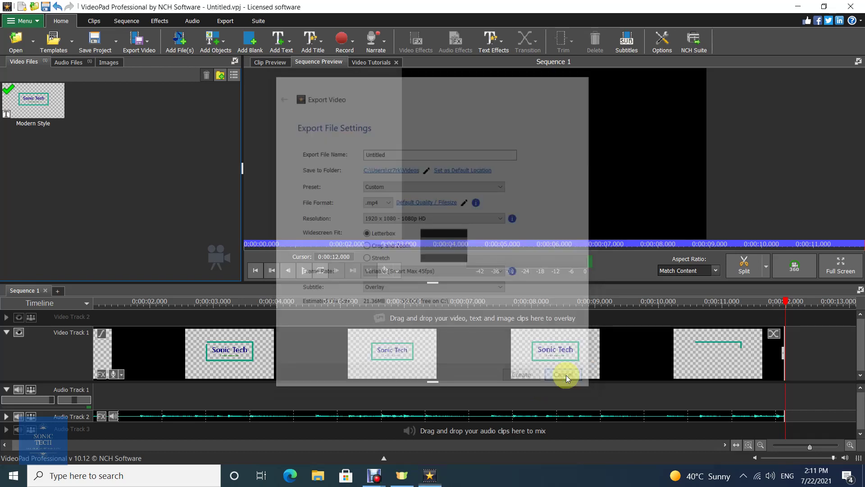
Delete the Modern Style clip from both the project and the sequence
left_click(45, 117)
key("Delete")
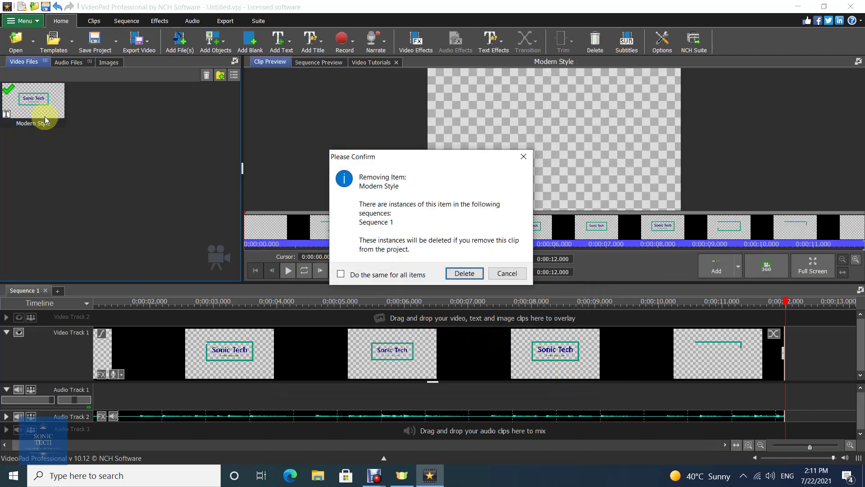
left_click(452, 273)
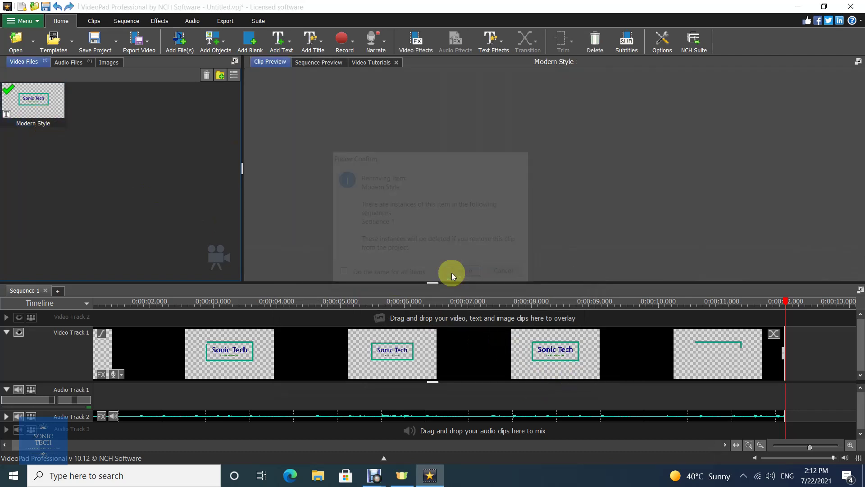
Delete the Adventures music clip from the timeline and from the Audio Files bin
left_click(401, 413)
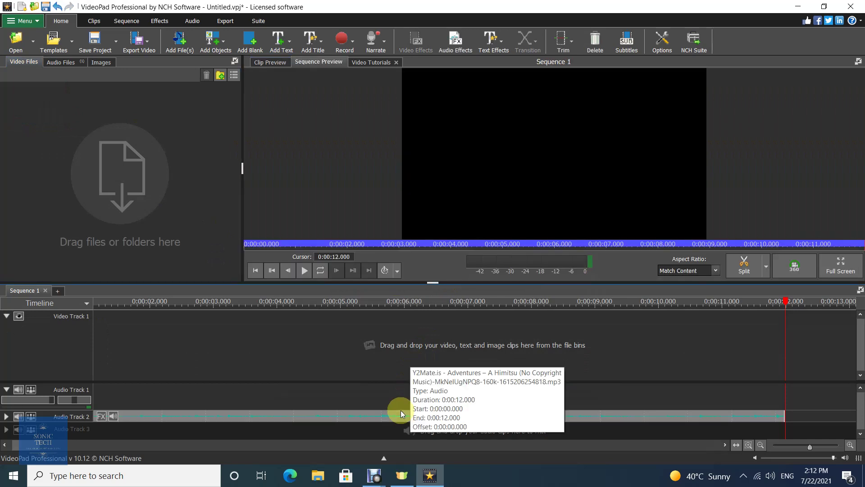
key("Delete")
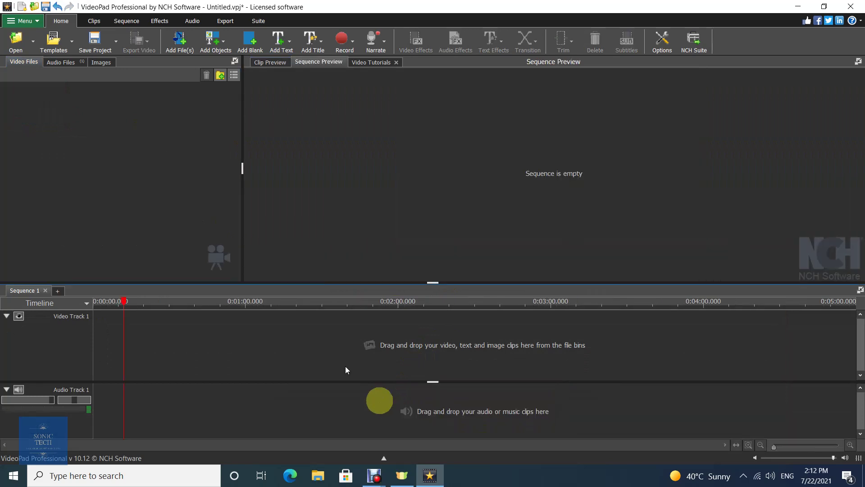
left_click(61, 61)
left_click(49, 113)
key("Delete")
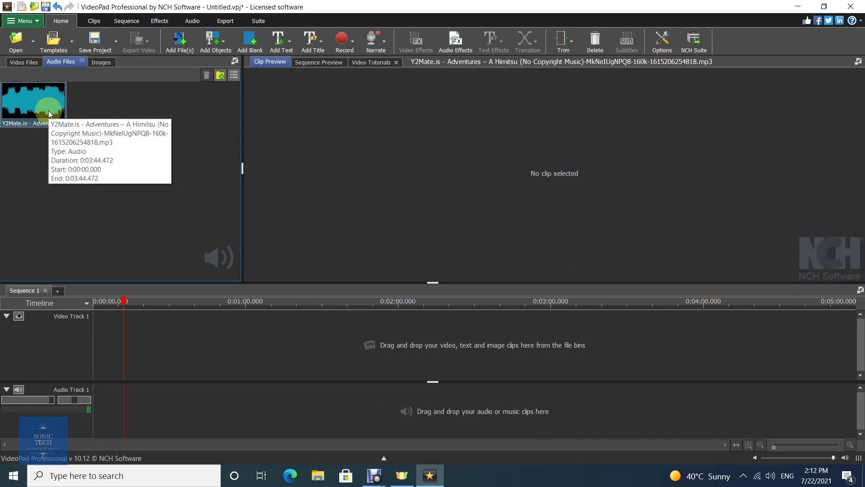
Reopen the Video Maker Wizard and select the YouTube Elegant outro template
left_click(34, 22)
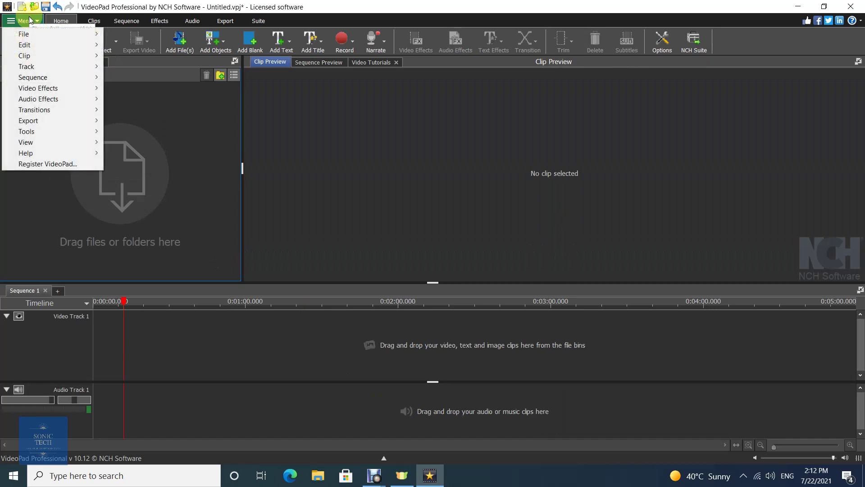
mouse_move(66, 143)
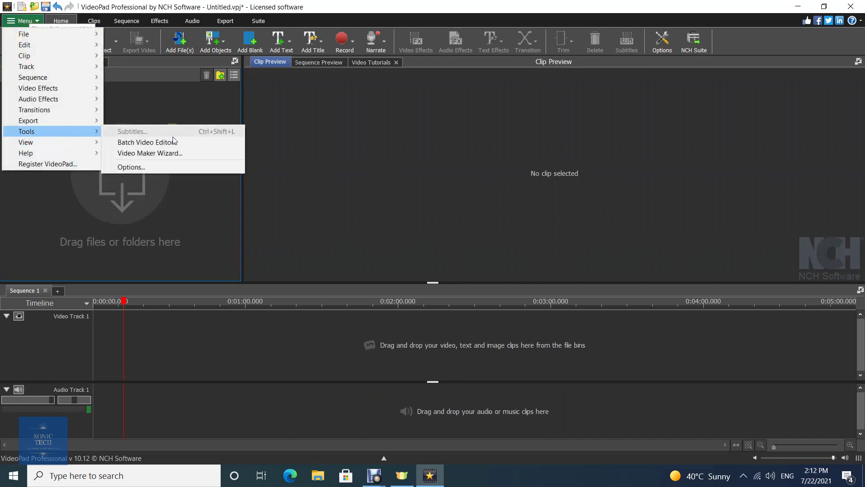
left_click(191, 154)
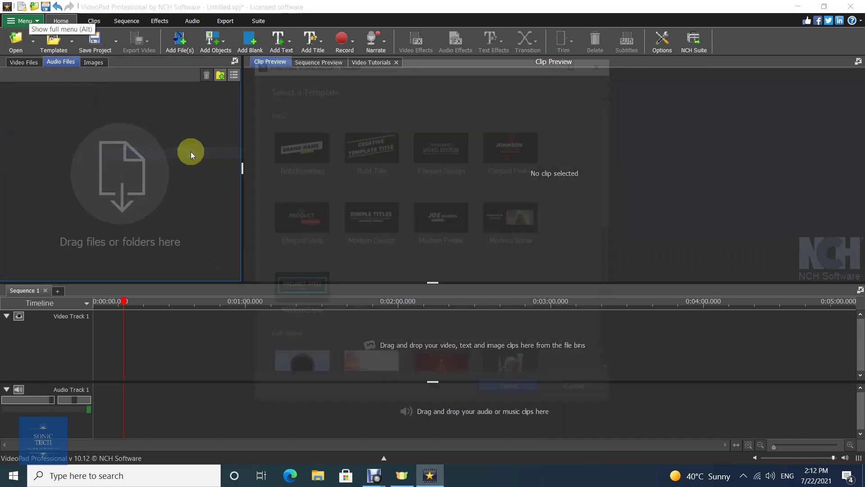
left_click_drag(609, 177, 615, 339)
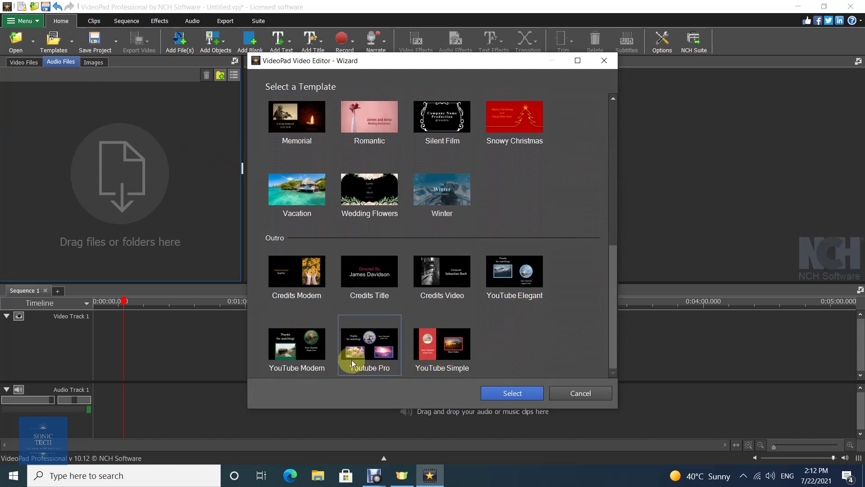
left_click(522, 290)
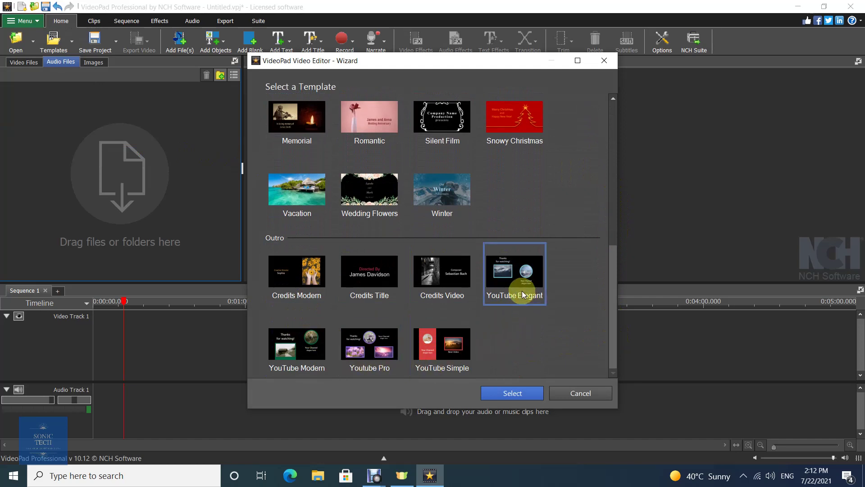
left_click(526, 397)
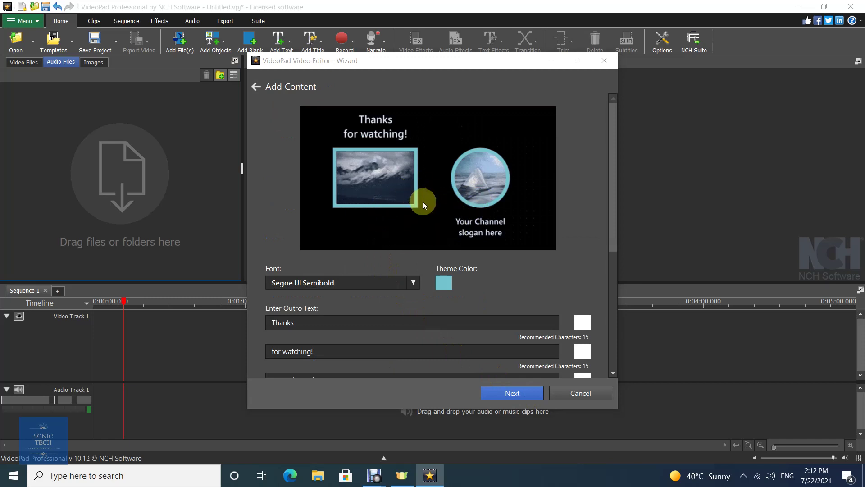
Browse the outro's font list and leave the font unchanged
left_click(415, 285)
left_click_drag(418, 113, 418, 220)
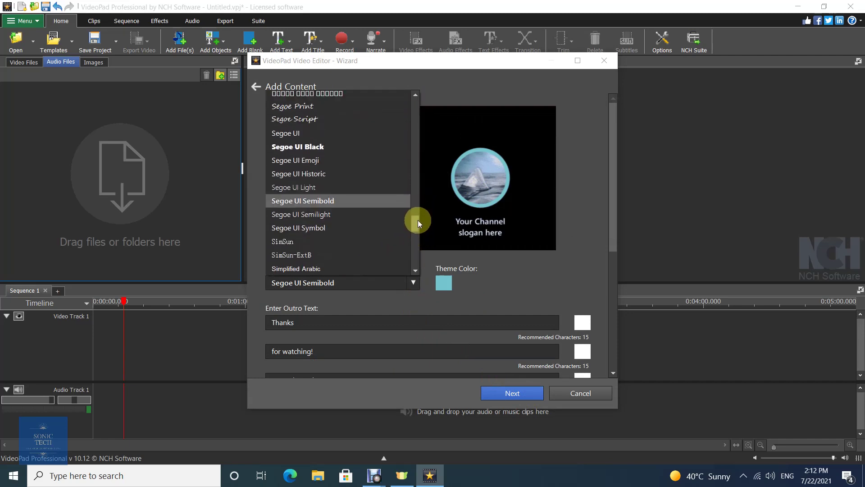
left_click(439, 275)
Change the theme colour to deep indigo 2c1b7d at hue 250
left_click(439, 278)
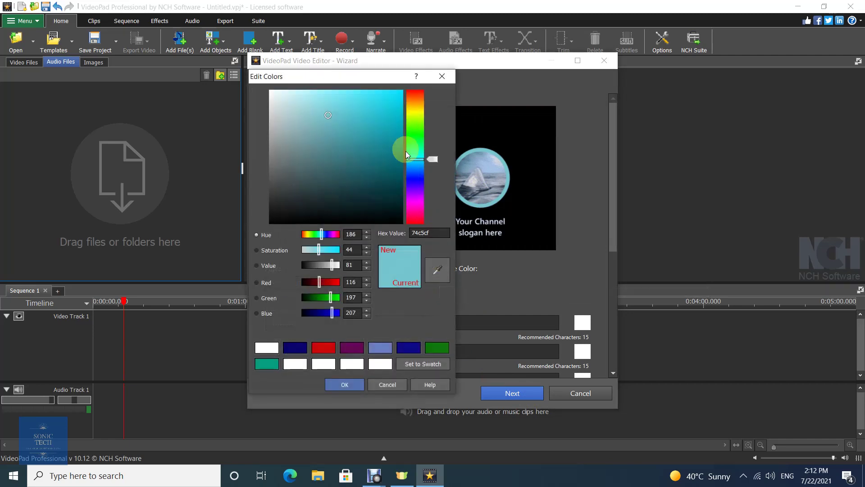
left_click(412, 183)
left_click(374, 158)
left_click(346, 384)
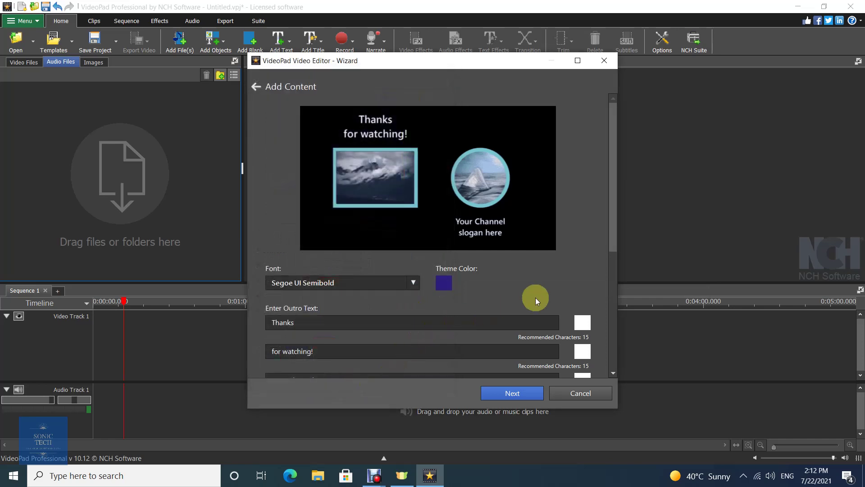
left_click_drag(612, 226, 612, 255)
Replace the Your Channel and slogan placeholders with 'Sonic Tech' and 'The Self Learners Club'
left_click(290, 353)
left_click_drag(322, 326, 252, 326)
type("Sonic Tech")
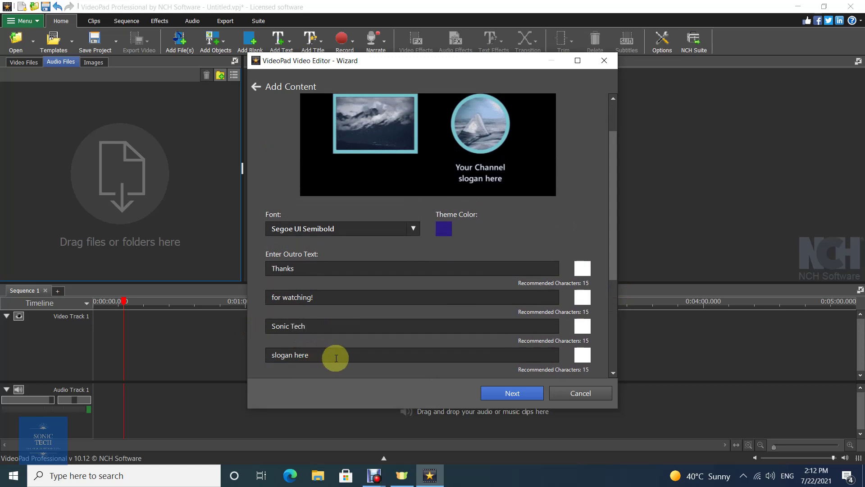
left_click_drag(332, 356, 266, 359)
type("The Self Learners Club")
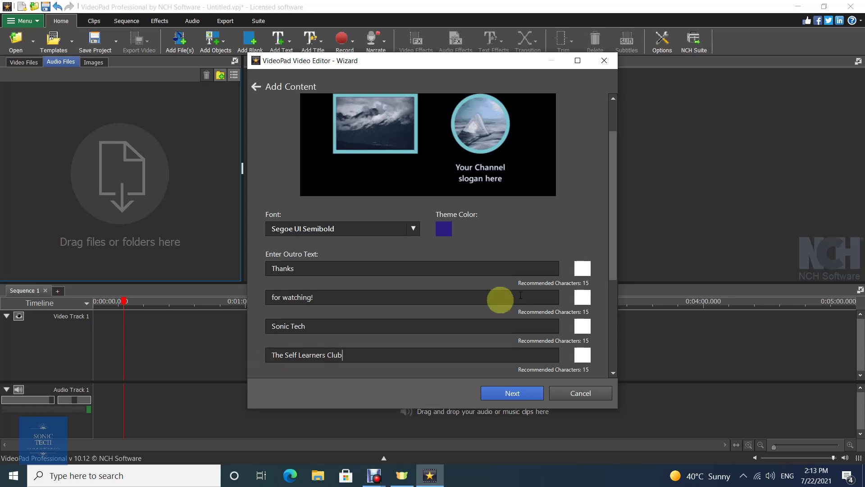
Check the Thanks and Sonic Tech line colours, keeping both white
left_click(588, 264)
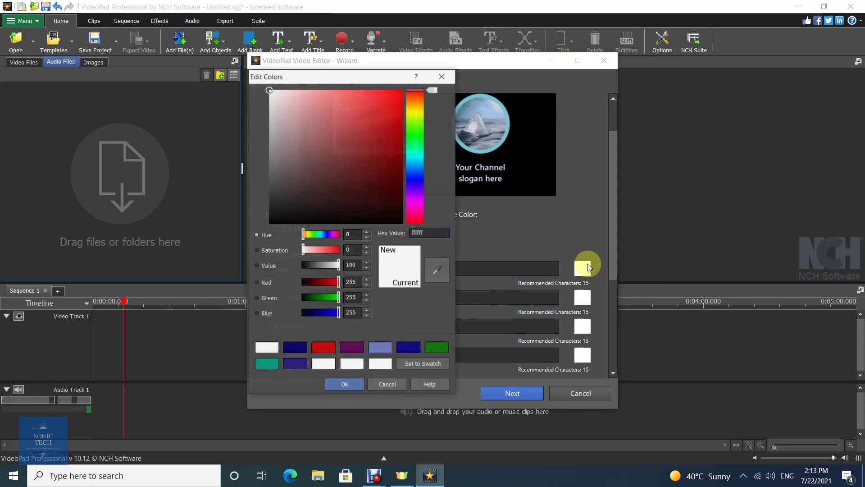
left_click(394, 384)
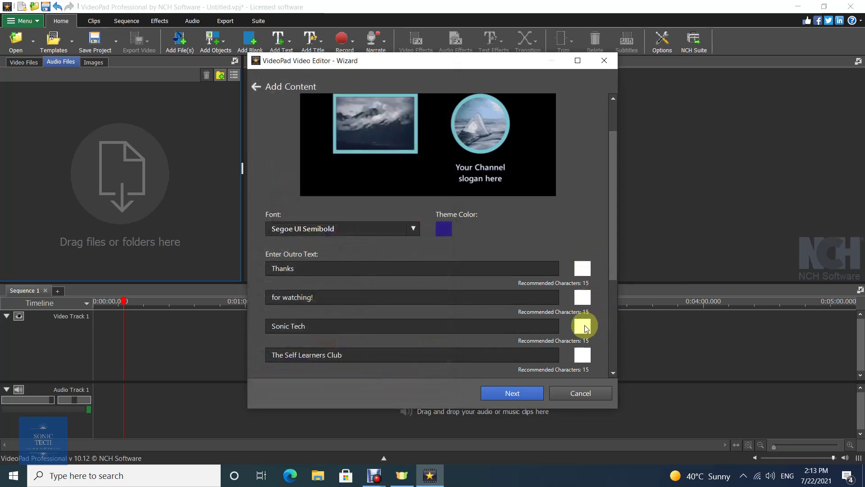
left_click(583, 325)
key("Escape")
left_click_drag(613, 270, 613, 362)
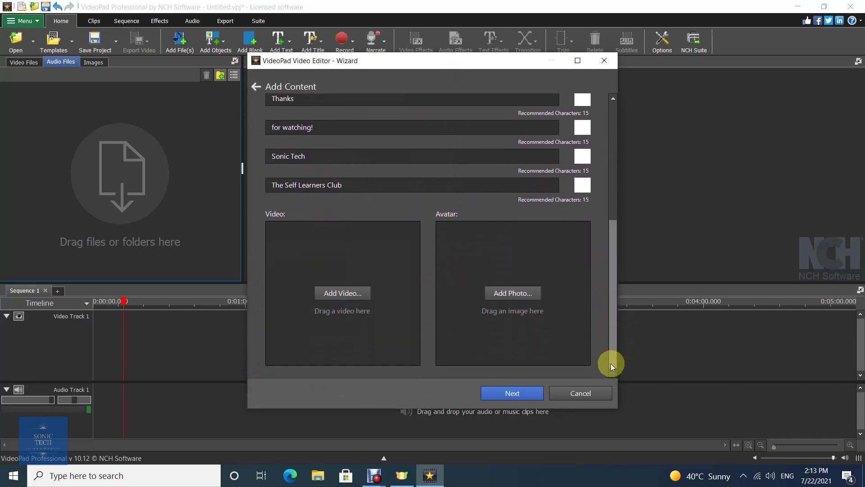
Add the Picture Password tutorial video to the outro
left_click(359, 298)
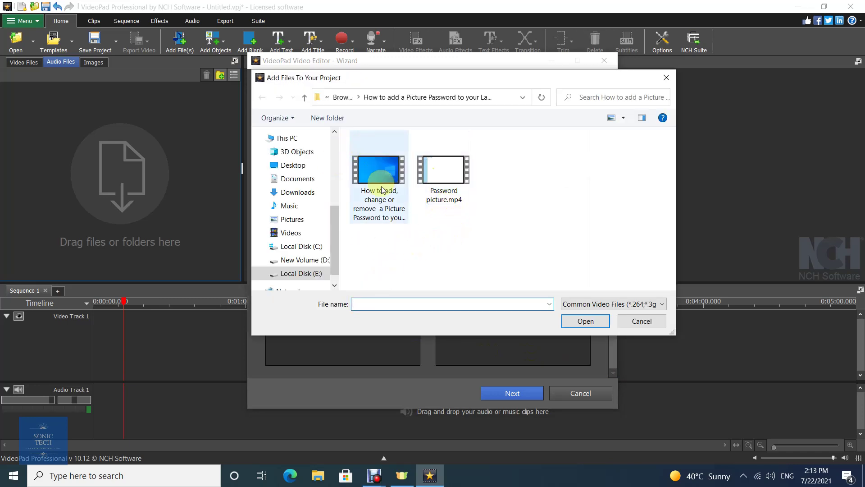
left_click(383, 212)
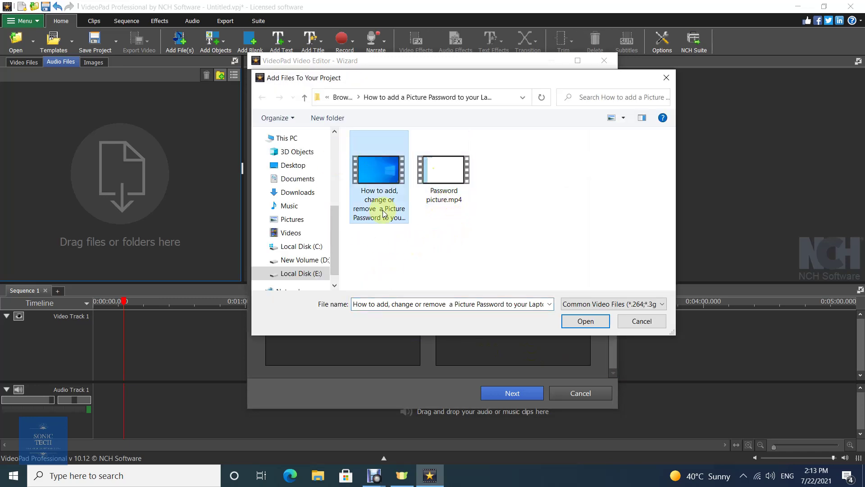
left_click(581, 320)
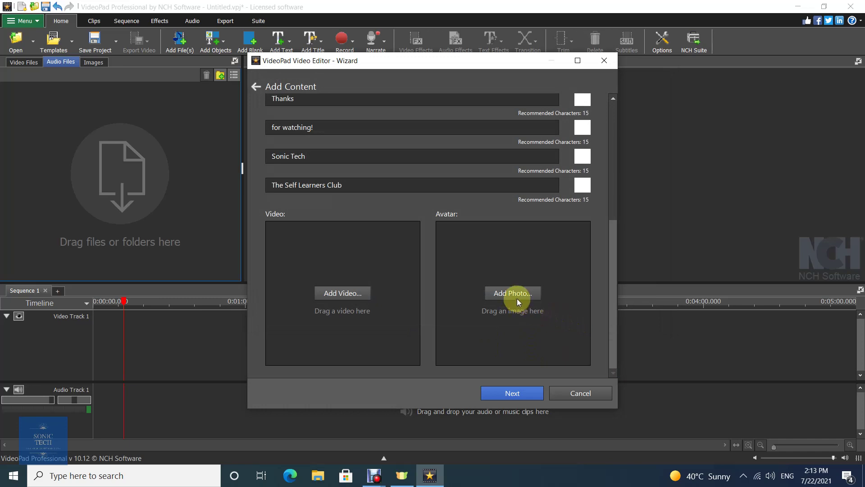
Set Sonic Tech Logo.png from the Sonic Tech folder as the outro's avatar
left_click(517, 294)
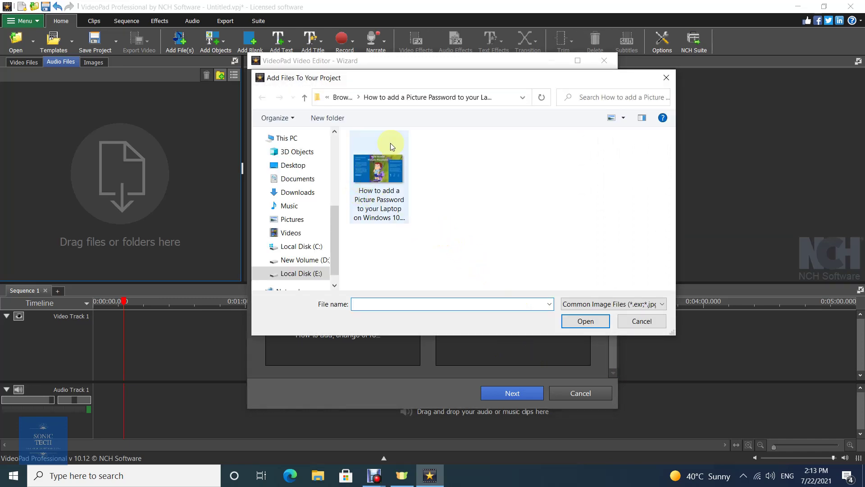
left_click(304, 98)
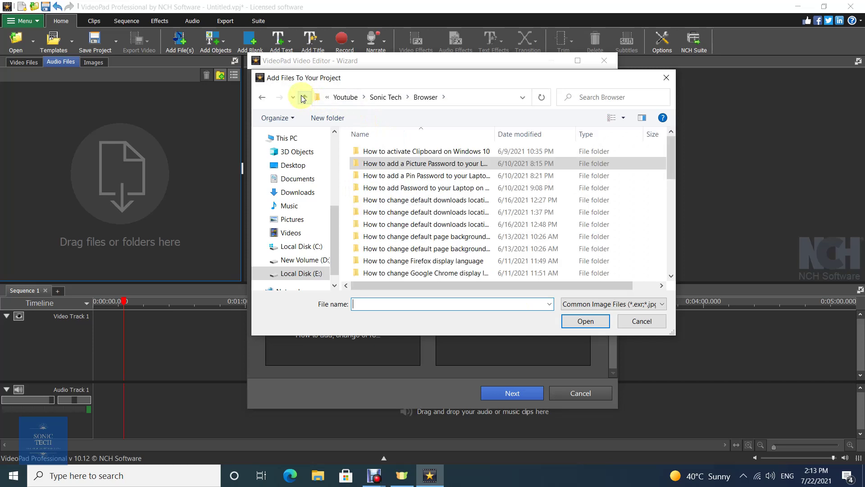
left_click(306, 98)
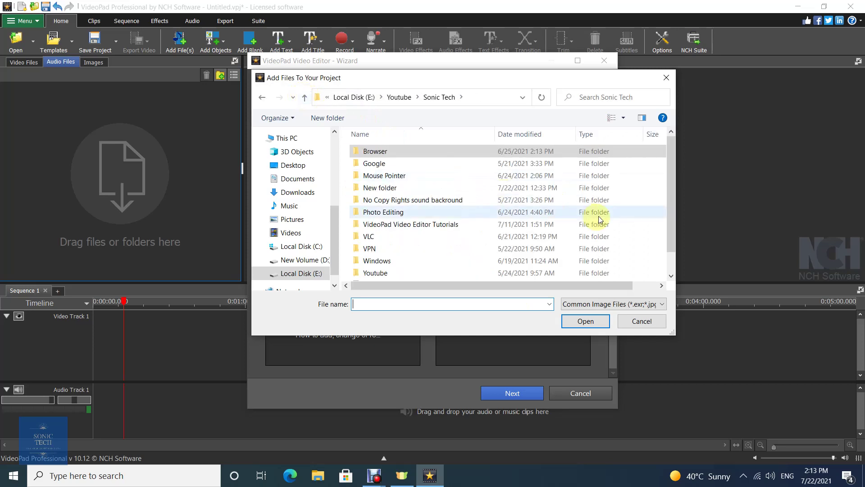
left_click_drag(672, 201, 674, 248)
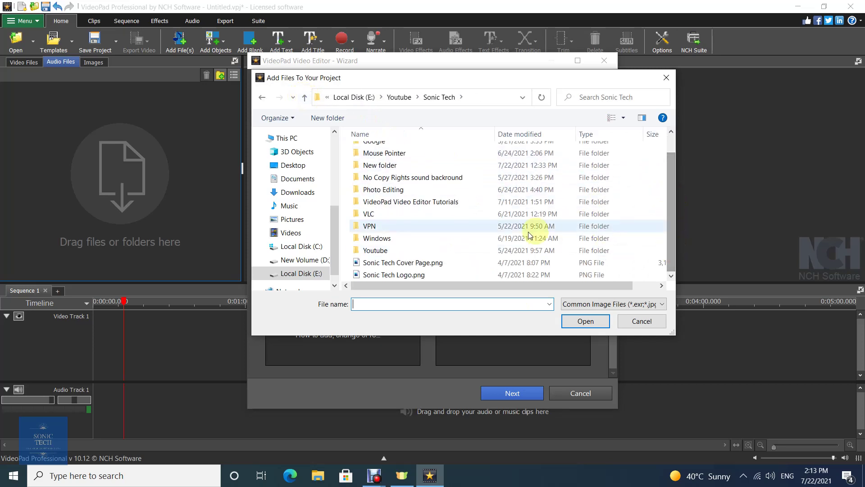
double_click(454, 274)
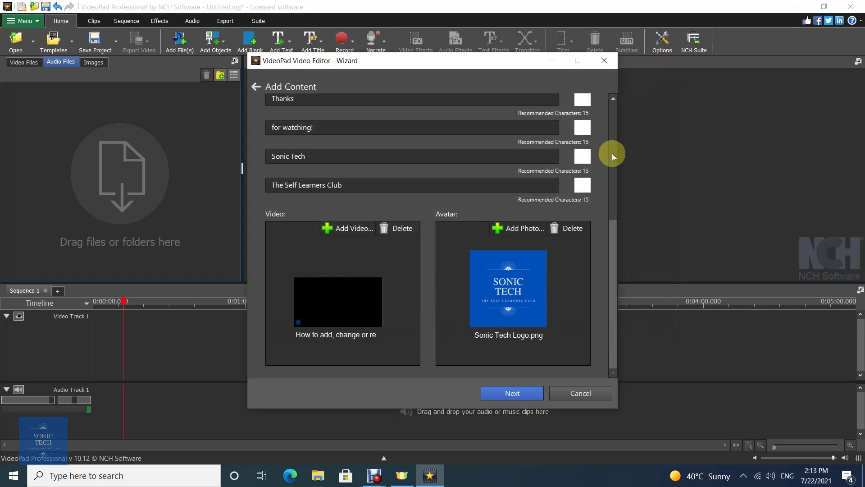
left_click(612, 153)
left_click(526, 395)
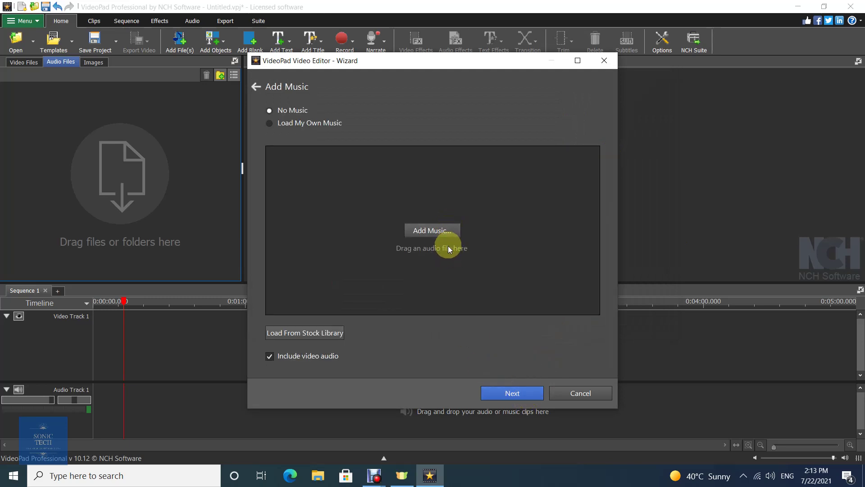
Skip music, play the outro preview, and create the outro on the timeline
left_click(507, 392)
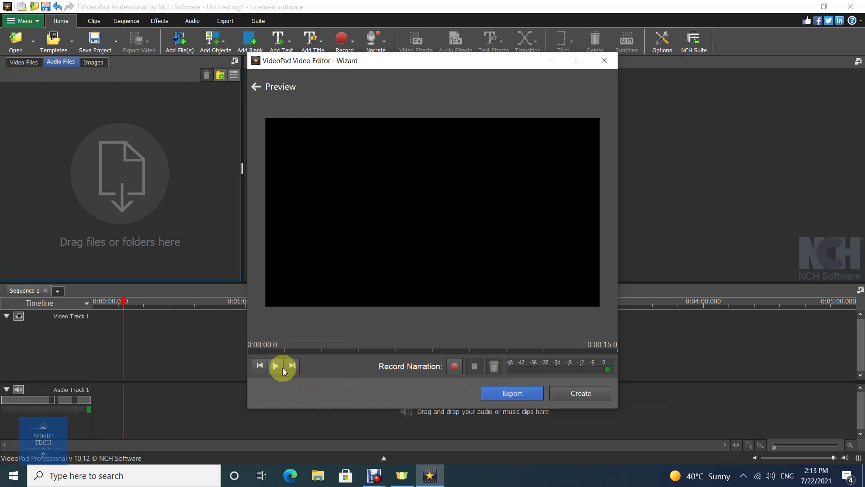
left_click(278, 367)
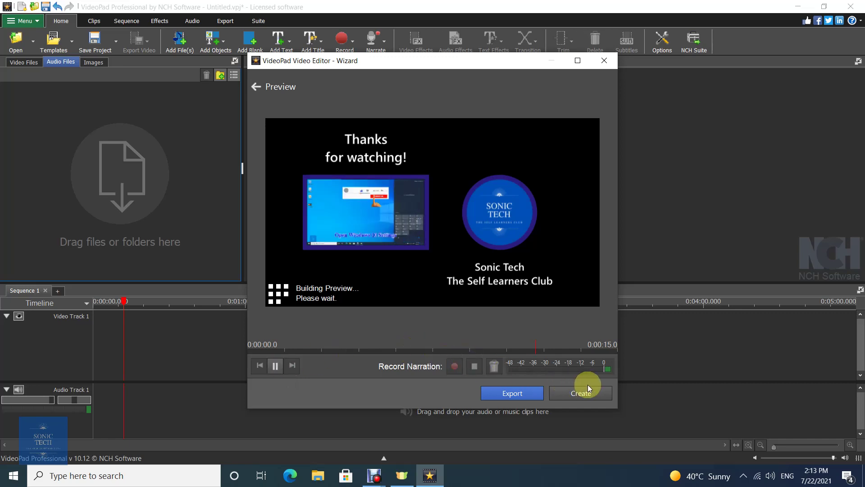
left_click(582, 397)
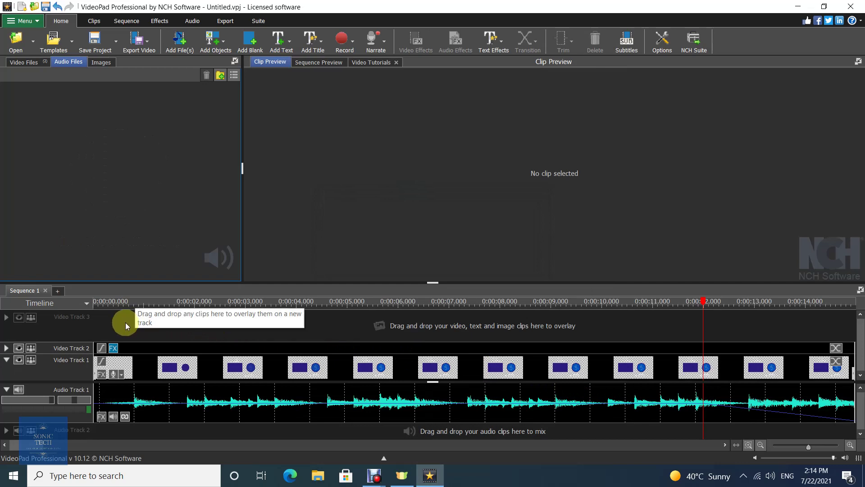
Rewind the playhead to 0:00:00.000 and play the outro to about 0:00:08.152
left_click(126, 303)
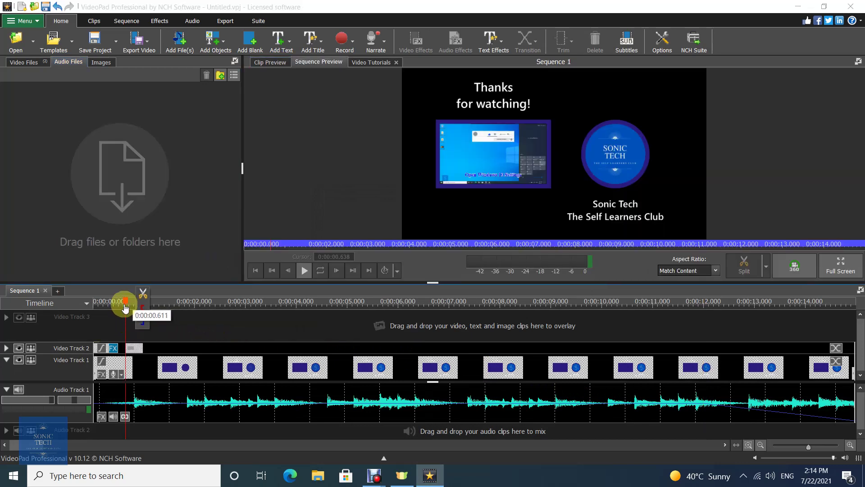
left_click(103, 304)
left_click_drag(103, 310, 94, 311)
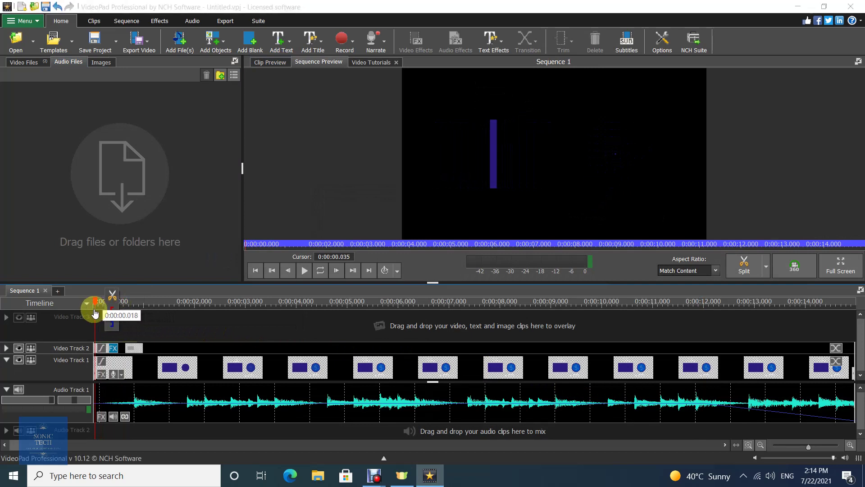
left_click_drag(95, 310, 87, 299)
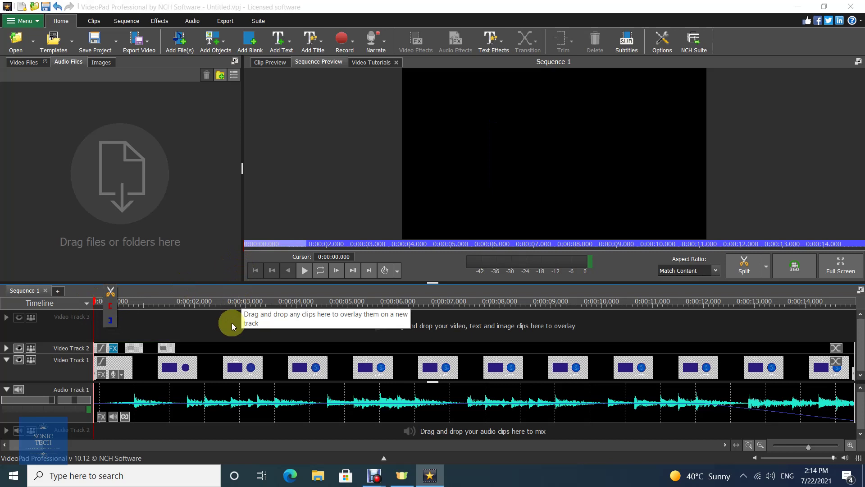
key("space")
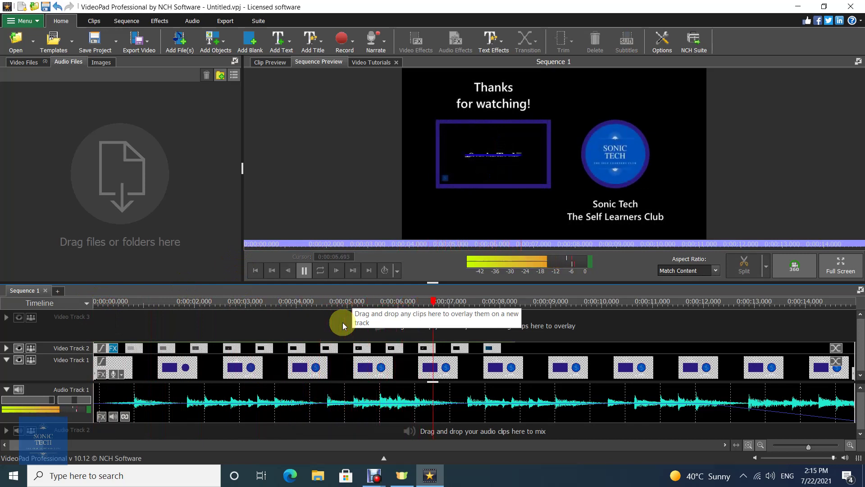
key("space")
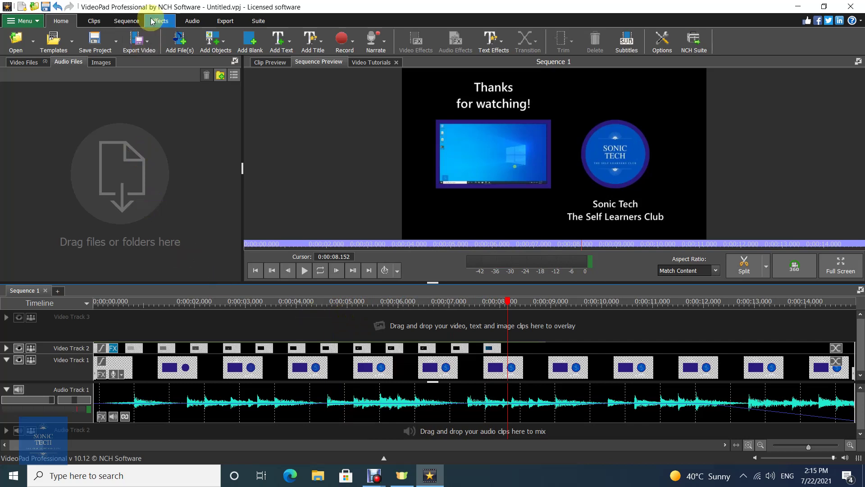
Choose Video File under Export Video to export the outro
left_click(140, 40)
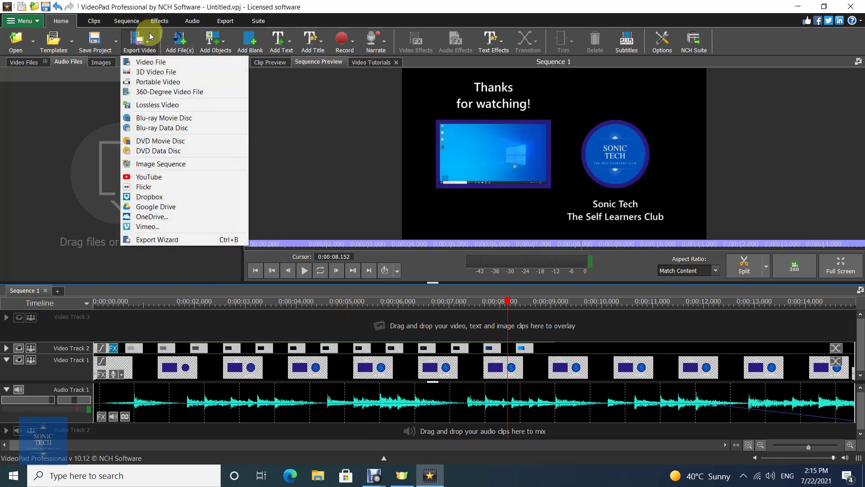
left_click(180, 64)
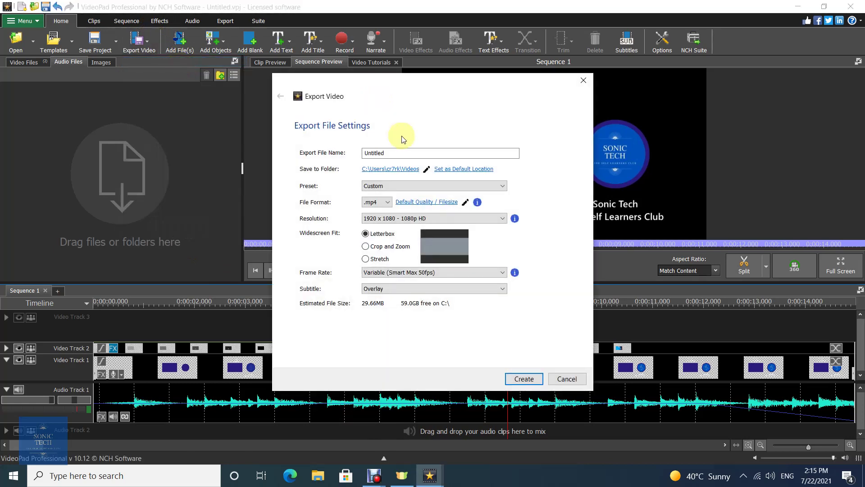